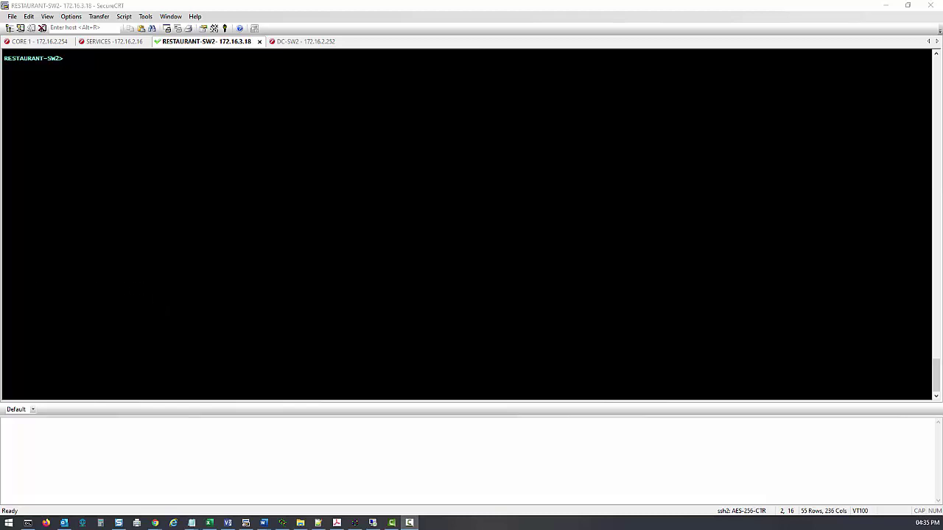
Enter privileged mode and run show system to confirm the model is N1548P.
{"action": "left_click", "coordinate": [220, 223]}
{"action": "key", "text": "Return"}
{"action": "key", "text": "Return"}
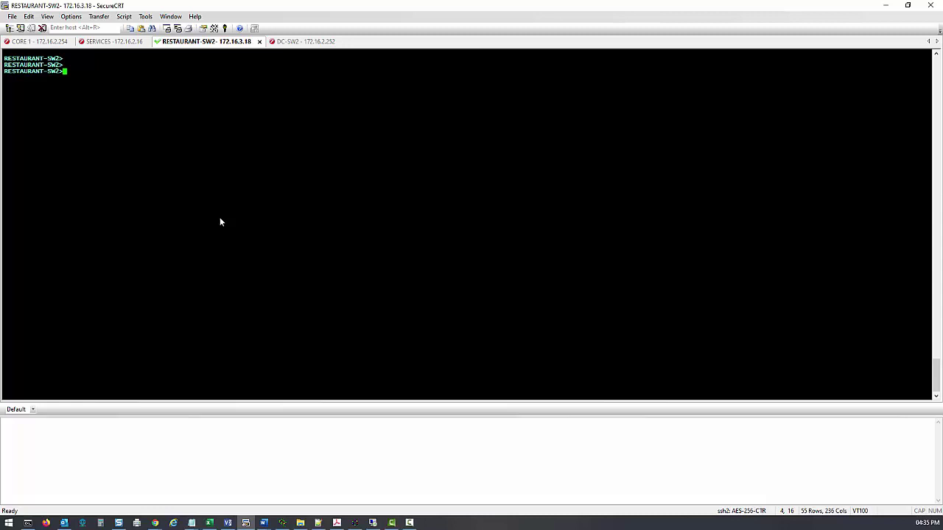
{"action": "type", "text": "en"}
{"action": "key", "text": "Return"}
{"action": "key", "text": "Return"}
{"action": "type", "text": "s"}
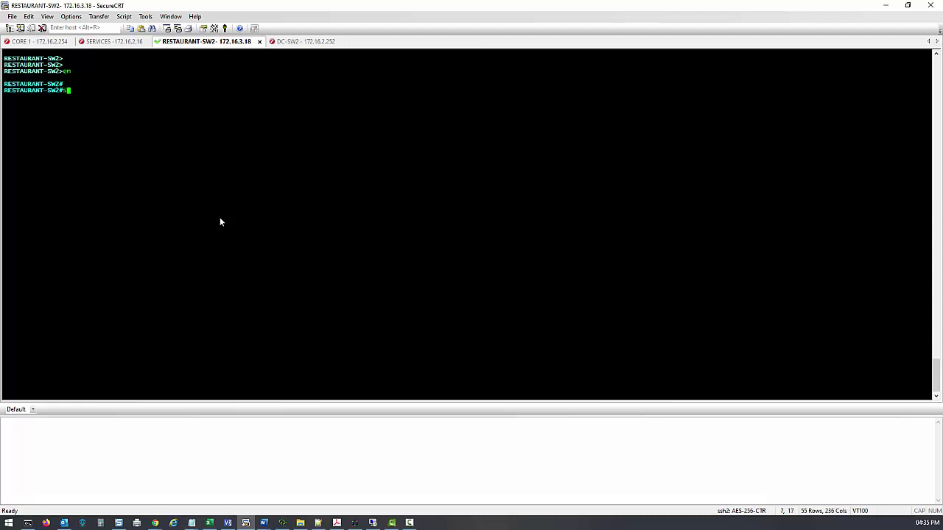
{"action": "type", "text": "how sys"}
{"action": "type", "text": "t"}
{"action": "key", "text": "Return"}
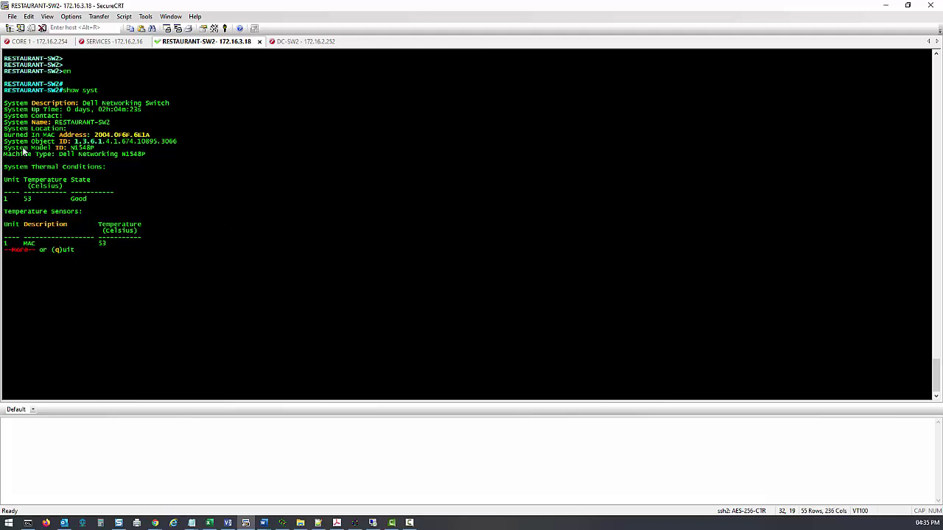
{"action": "left_click_drag", "start_coordinate": [11, 151], "coordinate": [102, 150]}
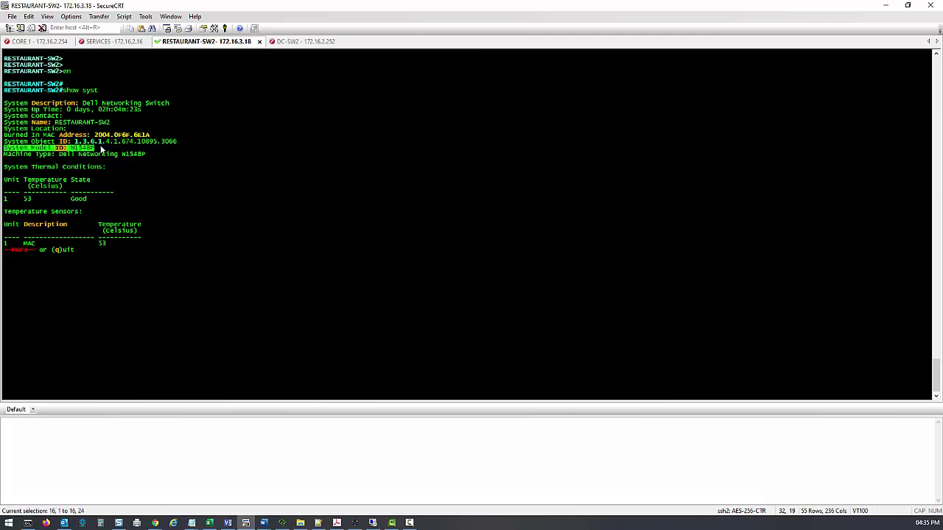
{"action": "left_click", "coordinate": [122, 309]}
{"action": "key", "text": "q"}
{"action": "key", "text": "Return"}
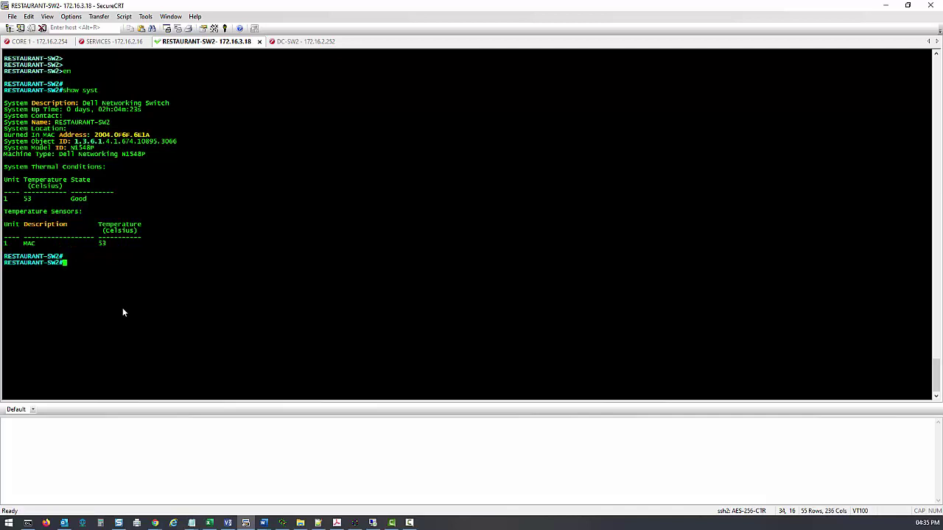
{"action": "key", "text": "Return"}
{"action": "key", "text": "Return"}
Run show version to confirm 6.3.3.14 as both the active and backup image.
{"action": "type", "text": "show vet"}
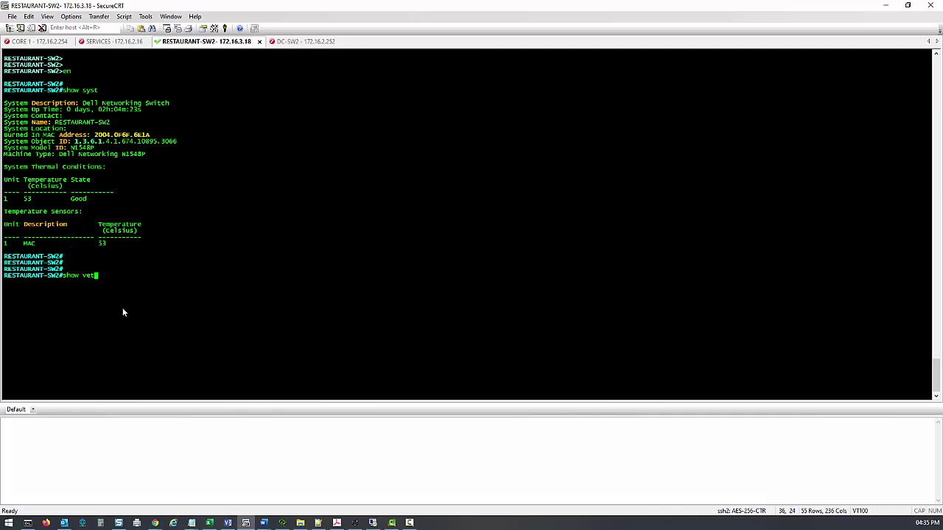
{"action": "key", "text": "BackSpace"}
{"action": "type", "text": "rs"}
{"action": "key", "text": "Tab"}
{"action": "key", "text": "Return"}
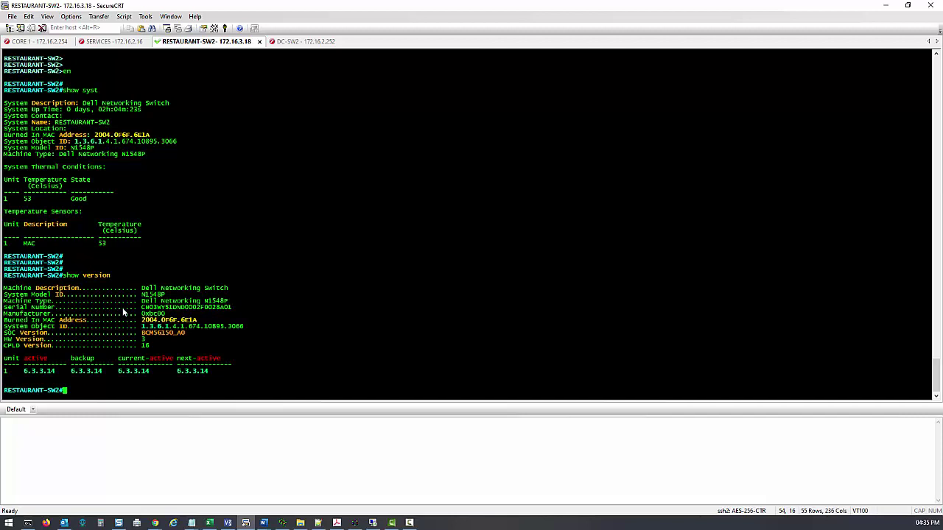
{"action": "left_click_drag", "start_coordinate": [25, 370], "coordinate": [67, 370]}
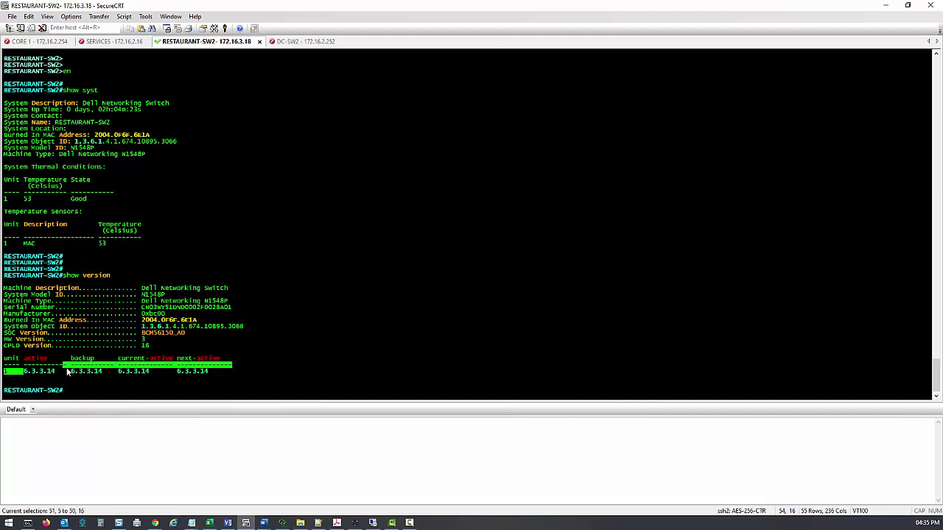
{"action": "left_click", "coordinate": [67, 371]}
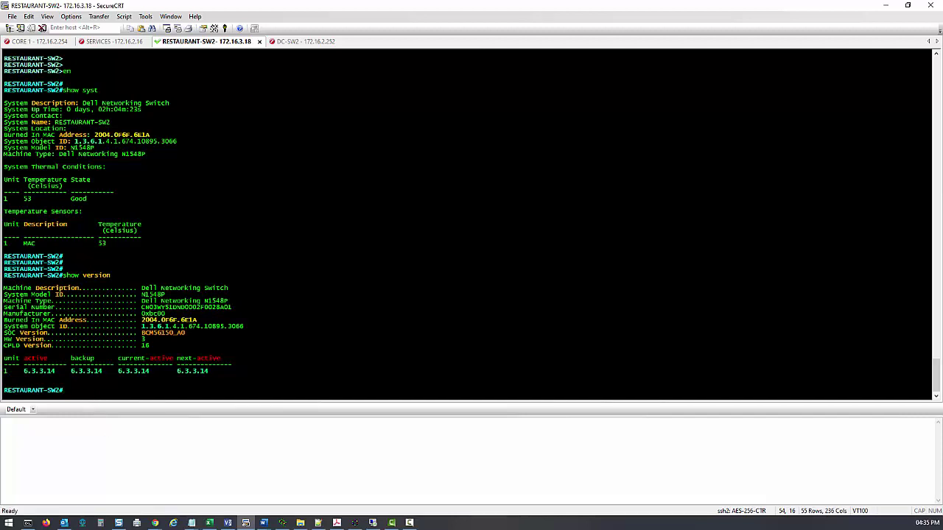
{"action": "key", "text": "alt+Tab"}
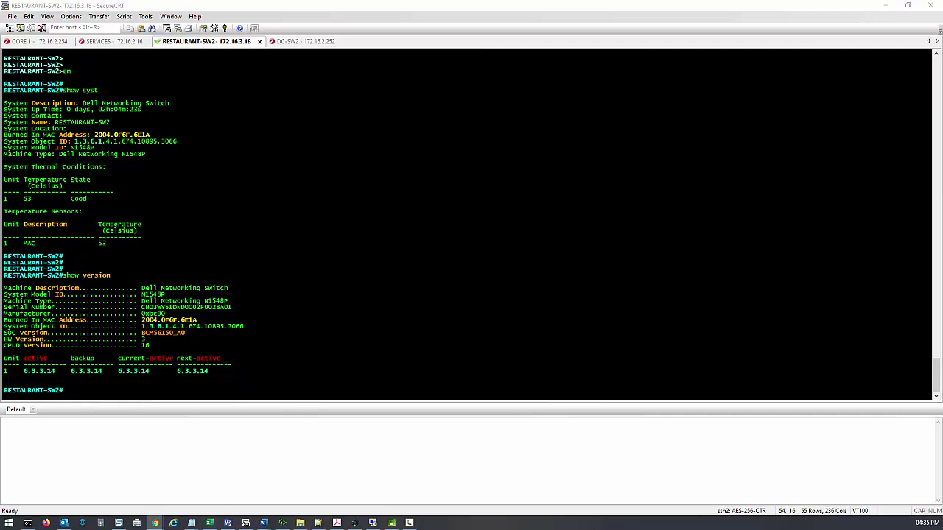
Browse to 172.16.3.18 and autofill the saved admin login on the OpenManage page.
{"action": "key", "text": "ctrl+n"}
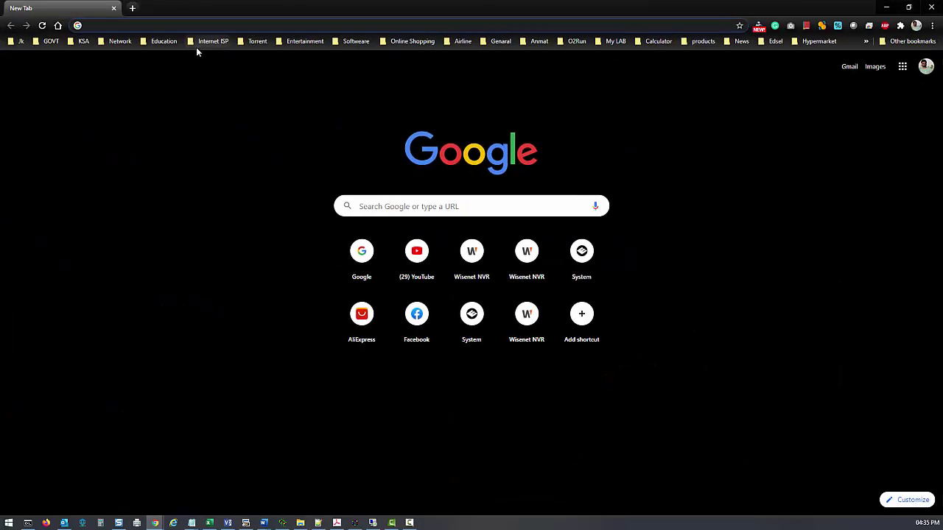
{"action": "type", "text": "172"}
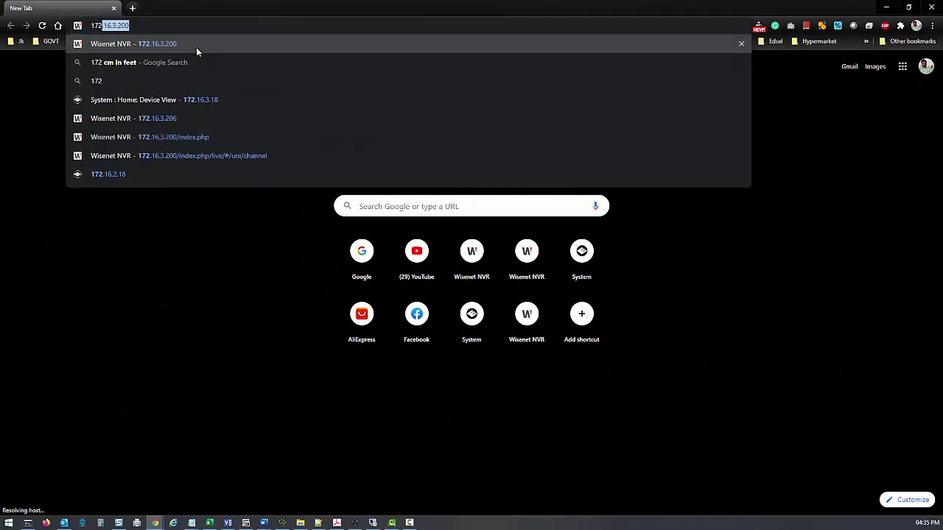
{"action": "type", "text": ".16.3"}
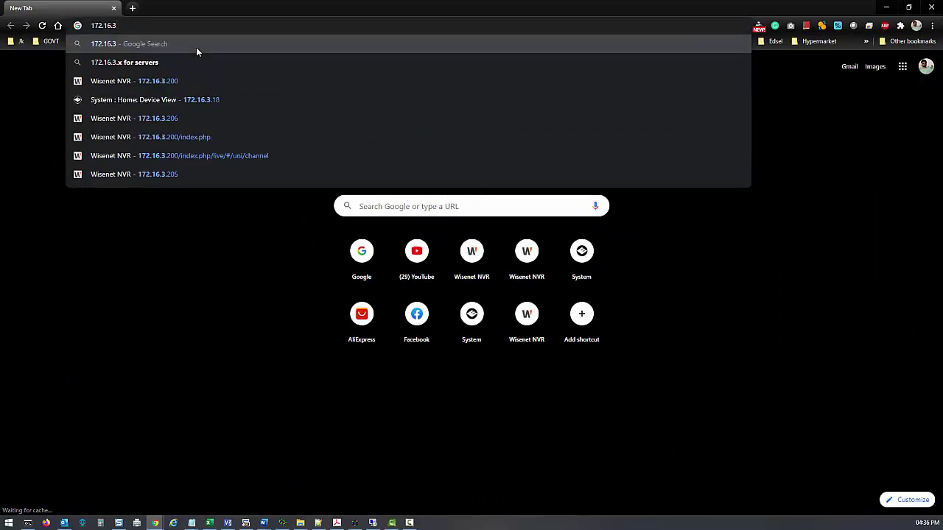
{"action": "type", "text": ".1"}
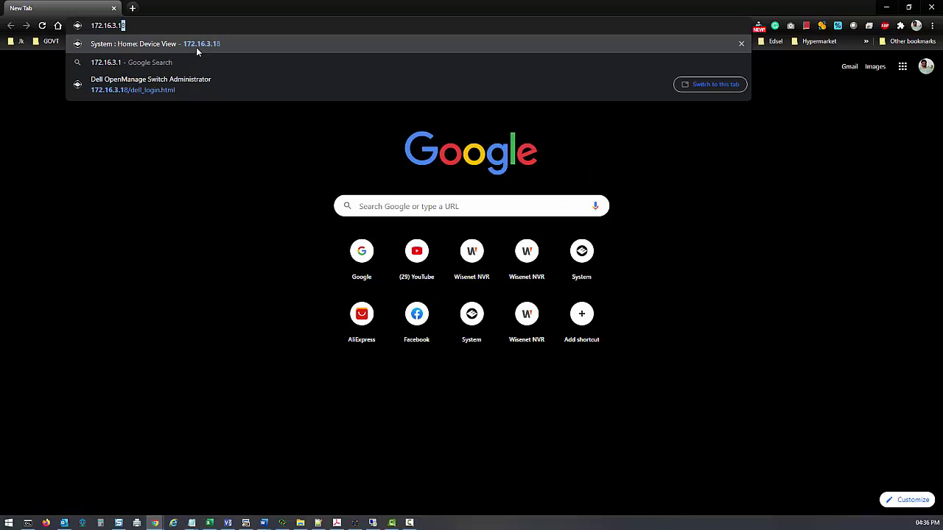
{"action": "key", "text": "Return"}
{"action": "left_click", "coordinate": [478, 245]}
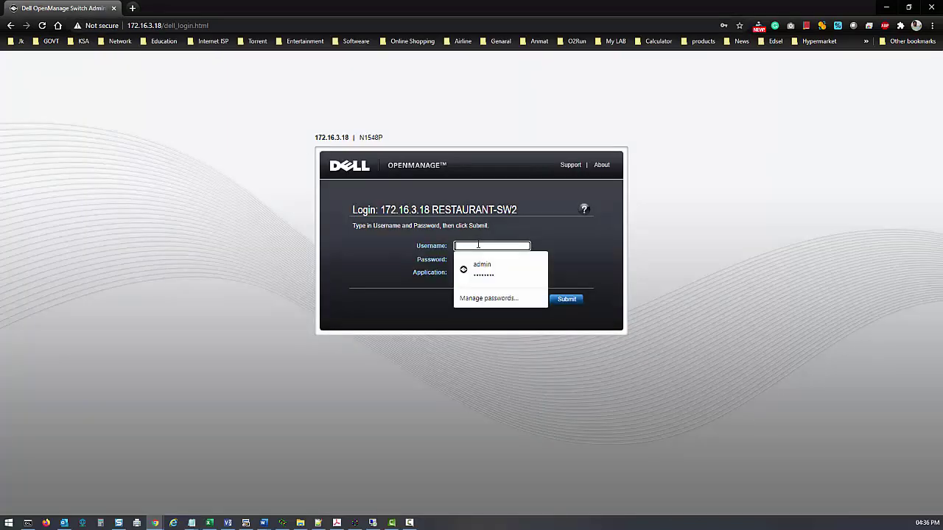
{"action": "left_click", "coordinate": [483, 267]}
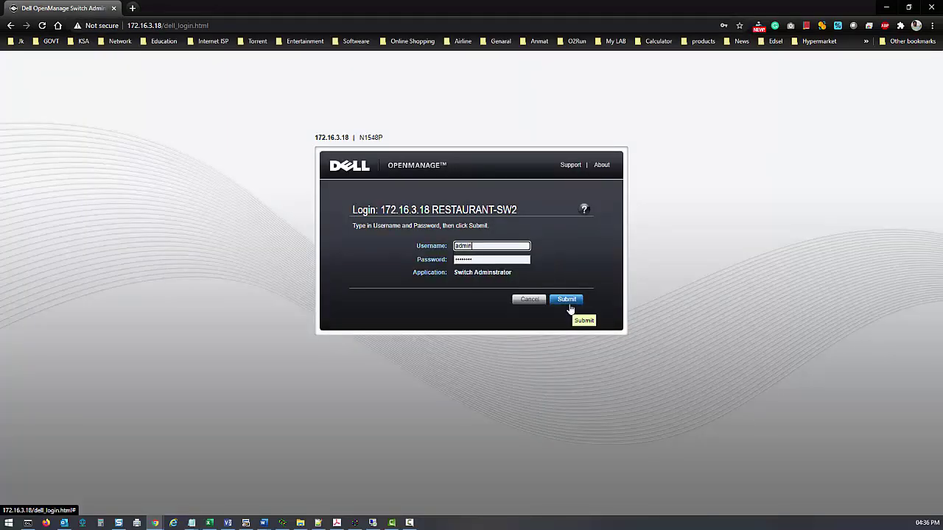
Log in as admin and go to System > File Management > File Download.
{"action": "left_click", "coordinate": [568, 300]}
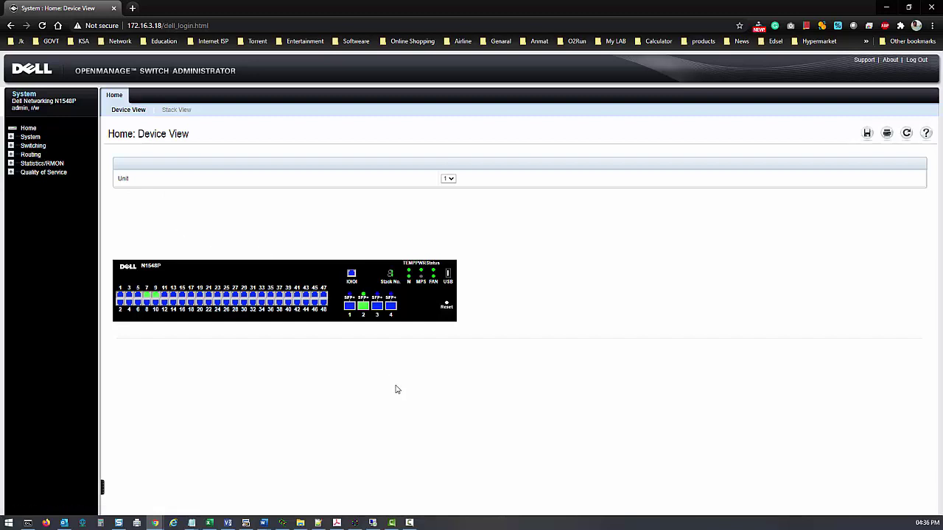
{"action": "left_click", "coordinate": [11, 137]}
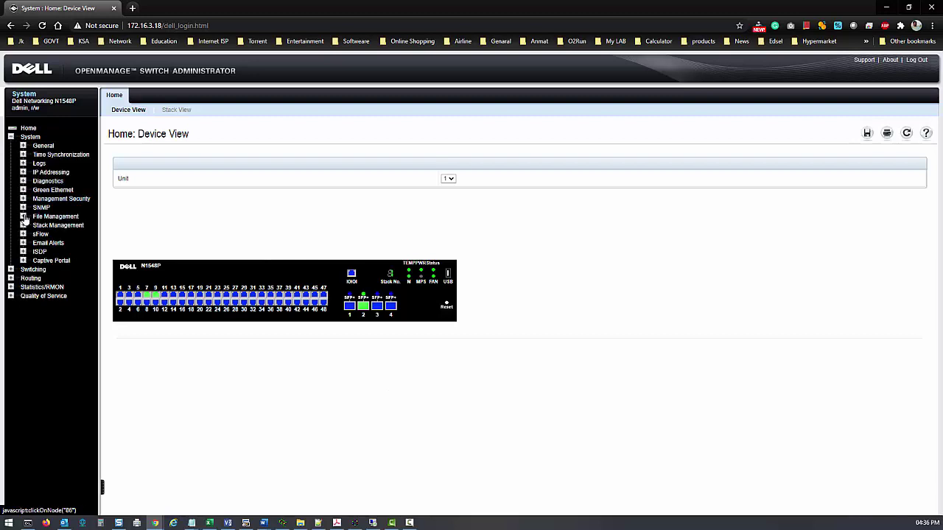
{"action": "left_click", "coordinate": [22, 216]}
{"action": "left_click", "coordinate": [67, 252]}
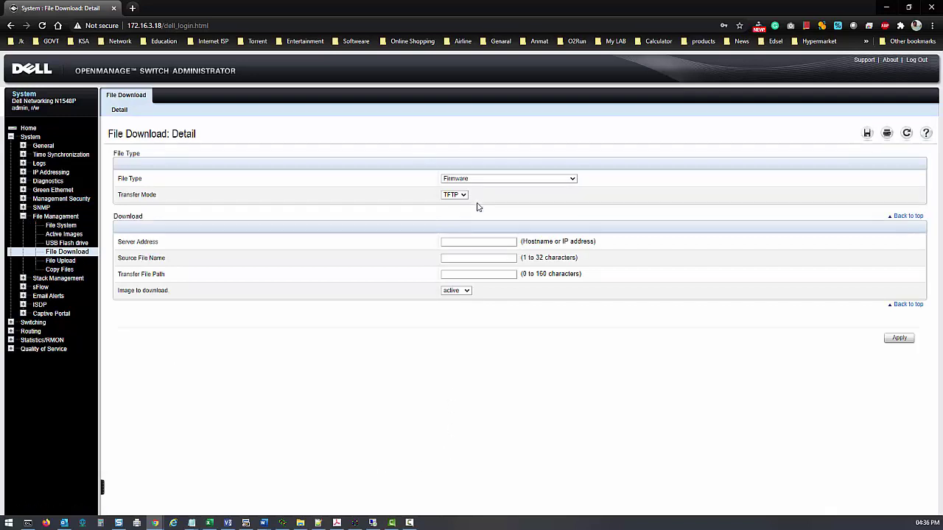
Apply an HTTP firmware download of N1500v6.5.2.18.stk targeting the backup image.
{"action": "left_click", "coordinate": [463, 195]}
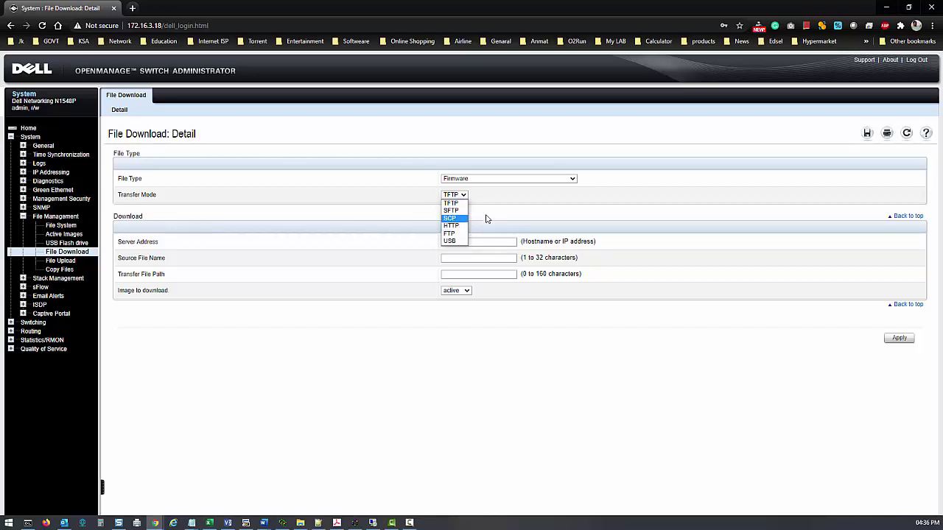
{"action": "left_click", "coordinate": [479, 212]}
{"action": "left_click", "coordinate": [467, 198]}
{"action": "left_click", "coordinate": [452, 225]}
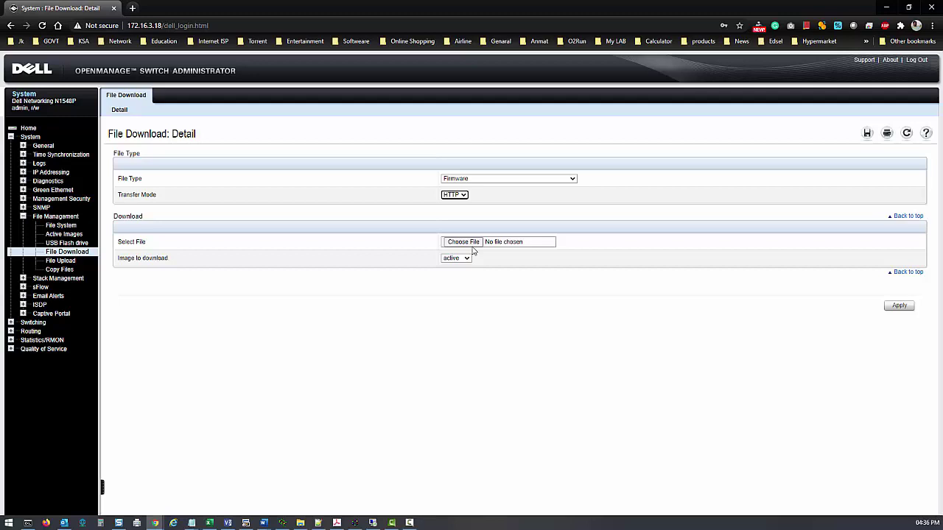
{"action": "left_click", "coordinate": [471, 245]}
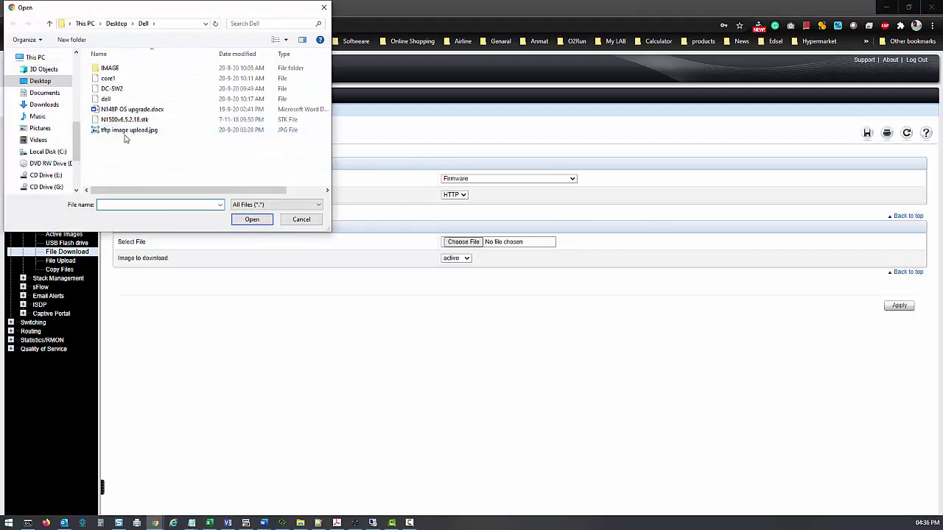
{"action": "left_click", "coordinate": [127, 120]}
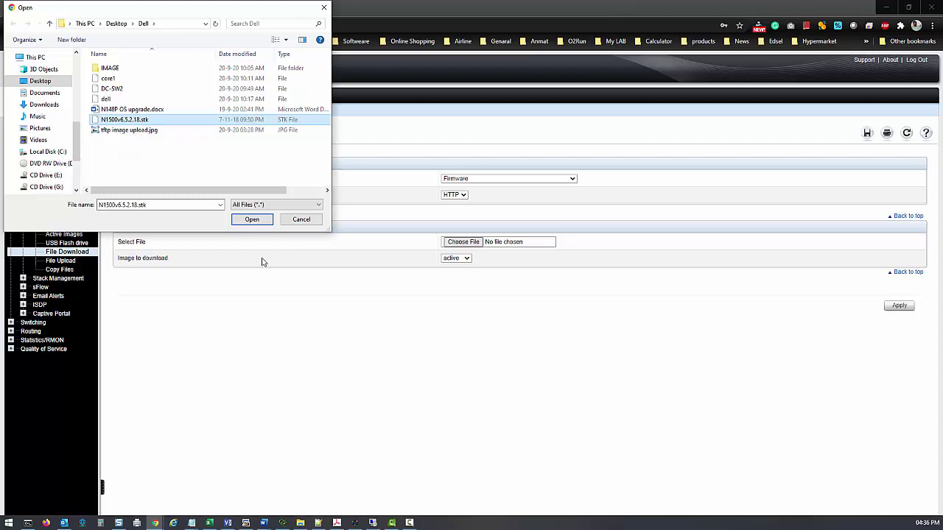
{"action": "left_click", "coordinate": [252, 219]}
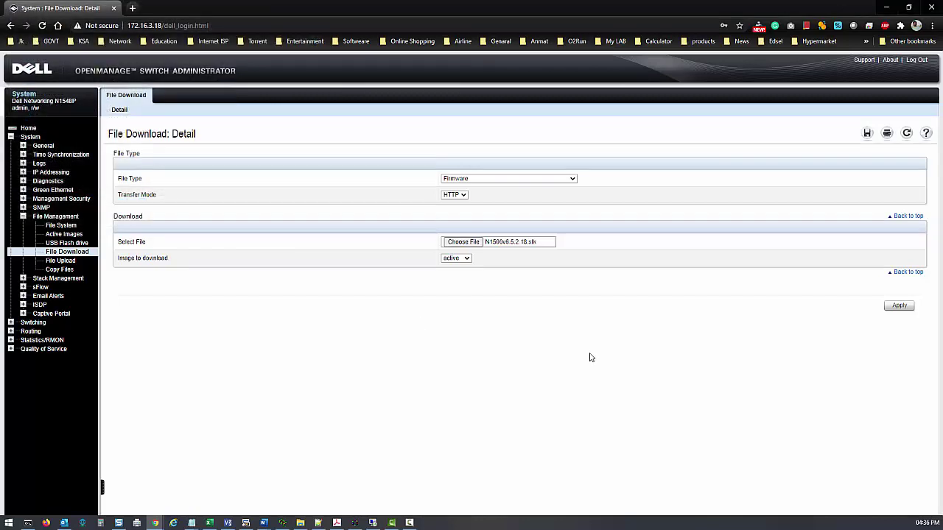
{"action": "left_click", "coordinate": [468, 259]}
{"action": "left_click", "coordinate": [900, 307]}
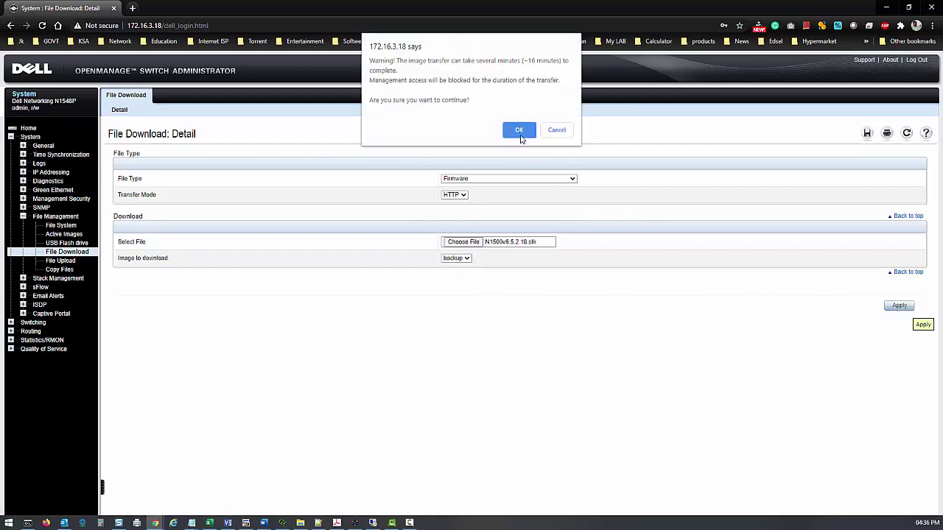
Accept the transfer warning and dismiss the notice once the upload completes successfully.
{"action": "left_click", "coordinate": [520, 131]}
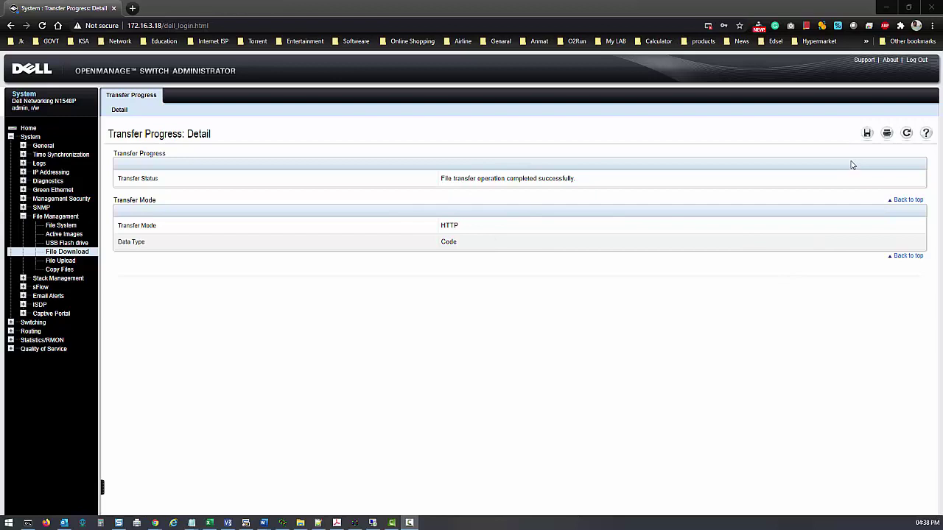
{"action": "left_click", "coordinate": [561, 91]}
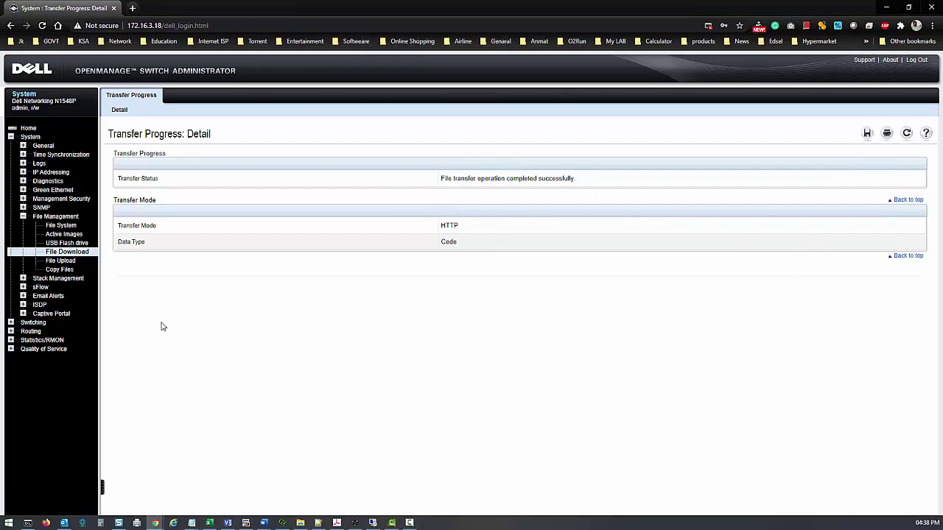
Set Next Active Image to backup on Active Images, apply, and save the configuration.
{"action": "left_click", "coordinate": [64, 234]}
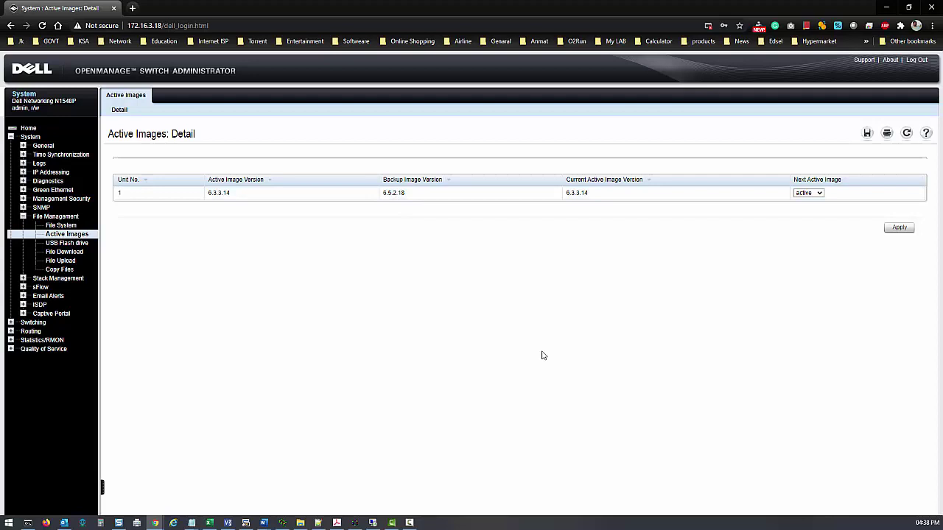
{"action": "left_click", "coordinate": [816, 194]}
{"action": "left_click", "coordinate": [810, 210]}
{"action": "left_click", "coordinate": [893, 233]}
{"action": "left_click", "coordinate": [867, 133]}
{"action": "left_click", "coordinate": [519, 100]}
Reset switch unit 1 from System > General > Reset, confirming both prompts.
{"action": "left_click", "coordinate": [23, 146]}
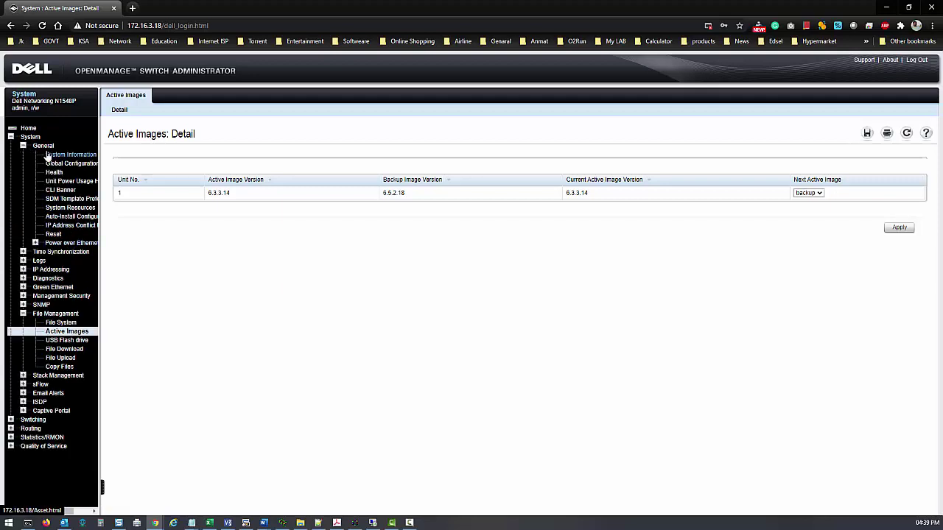
{"action": "left_click", "coordinate": [54, 235]}
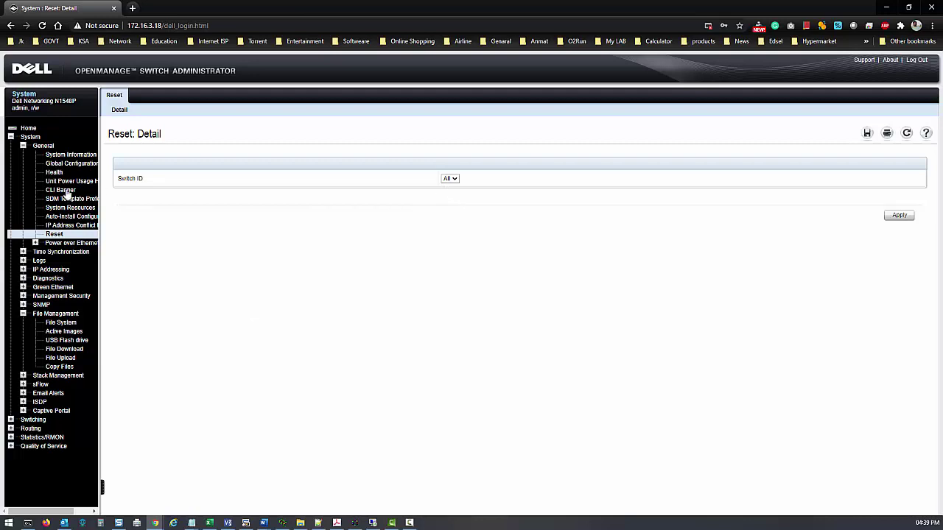
{"action": "left_click", "coordinate": [449, 179]}
{"action": "left_click", "coordinate": [450, 196]}
{"action": "left_click", "coordinate": [898, 215]}
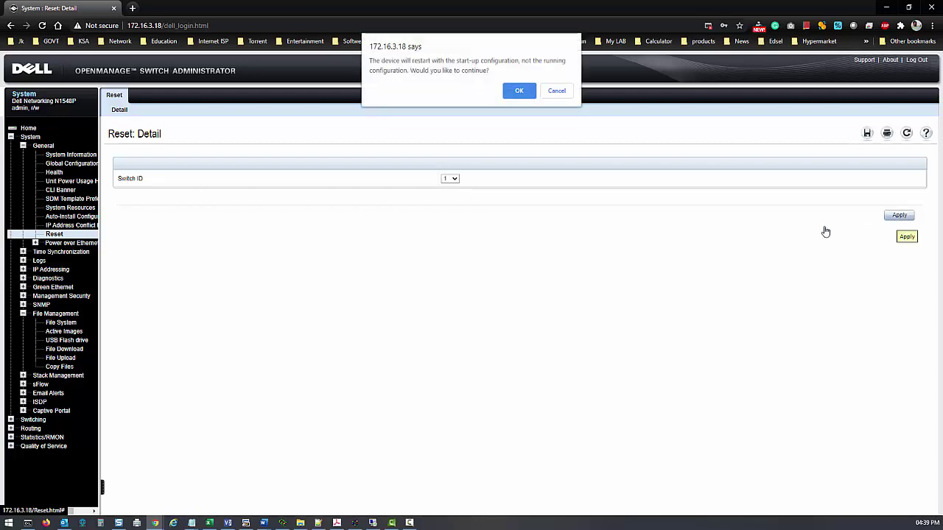
{"action": "left_click", "coordinate": [519, 91]}
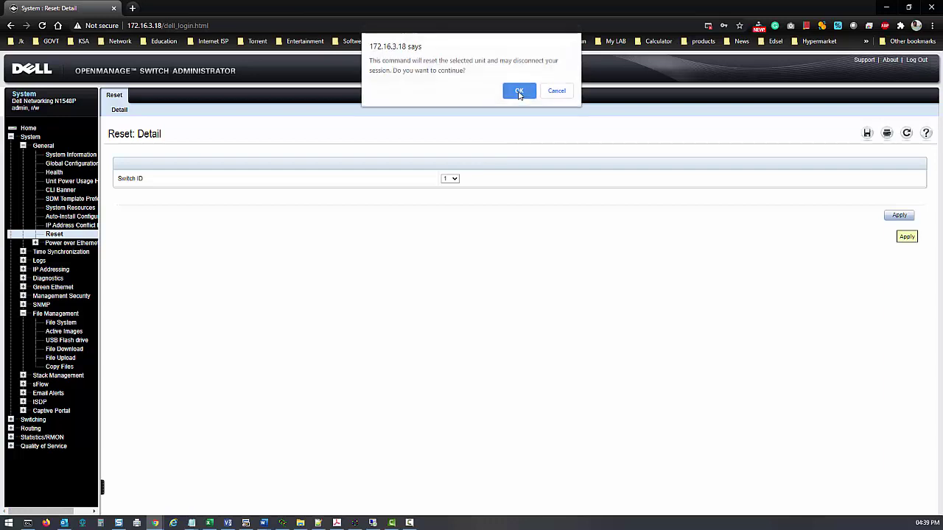
{"action": "left_click", "coordinate": [519, 91]}
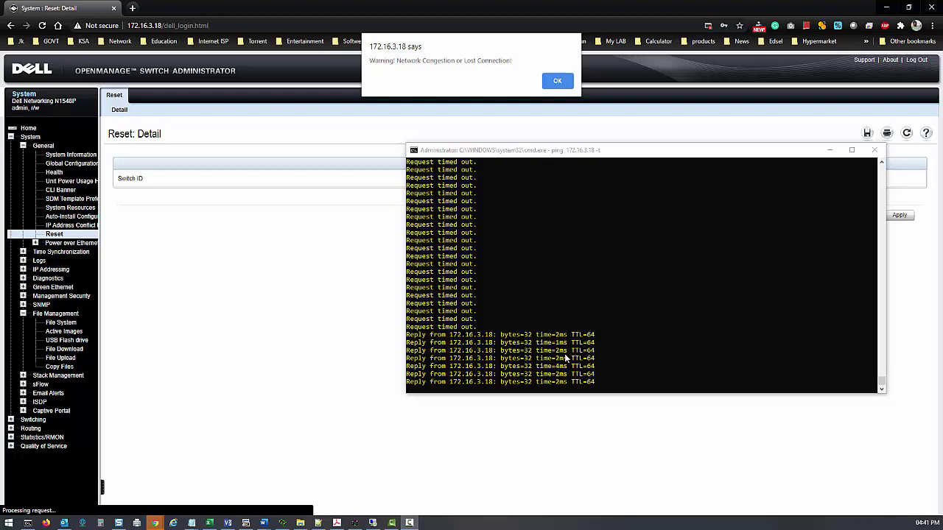
Dismiss the lost-connection alert and log back in with the saved admin credentials.
{"action": "left_click", "coordinate": [558, 83]}
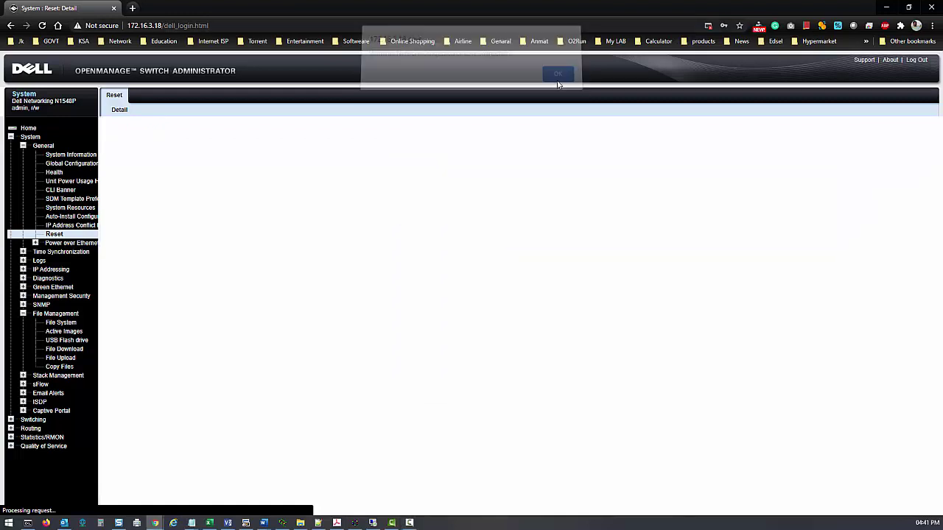
{"action": "left_click", "coordinate": [475, 249]}
{"action": "left_click", "coordinate": [480, 267]}
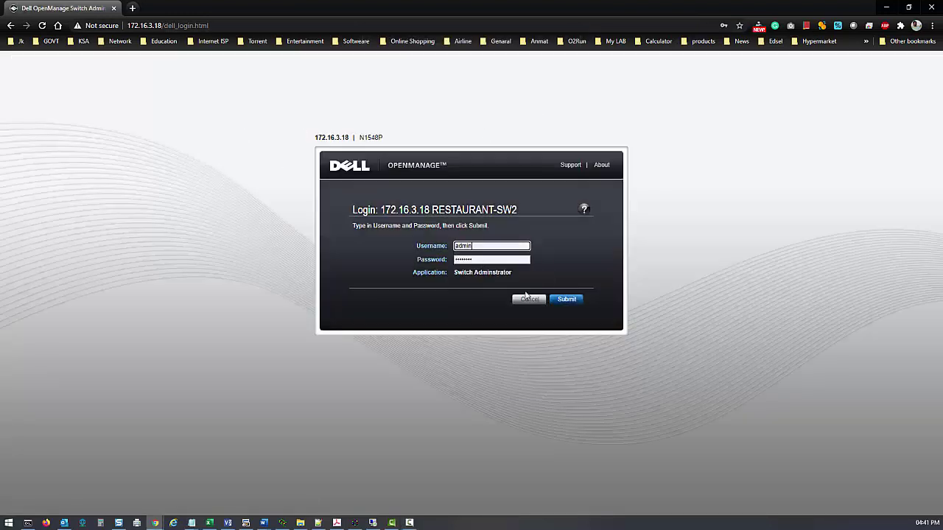
{"action": "left_click", "coordinate": [565, 299]}
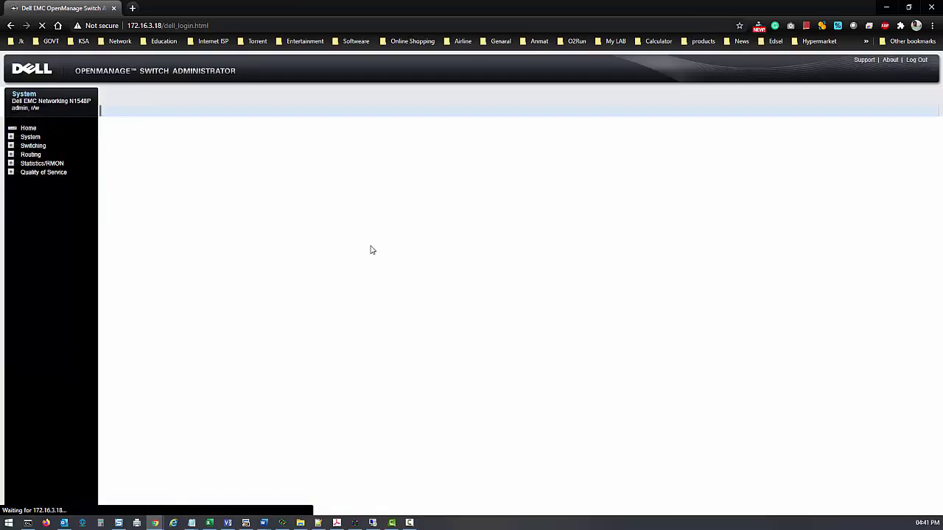
Check Active Images to verify 6.5.2.18 is now the active image.
{"action": "left_click", "coordinate": [22, 137]}
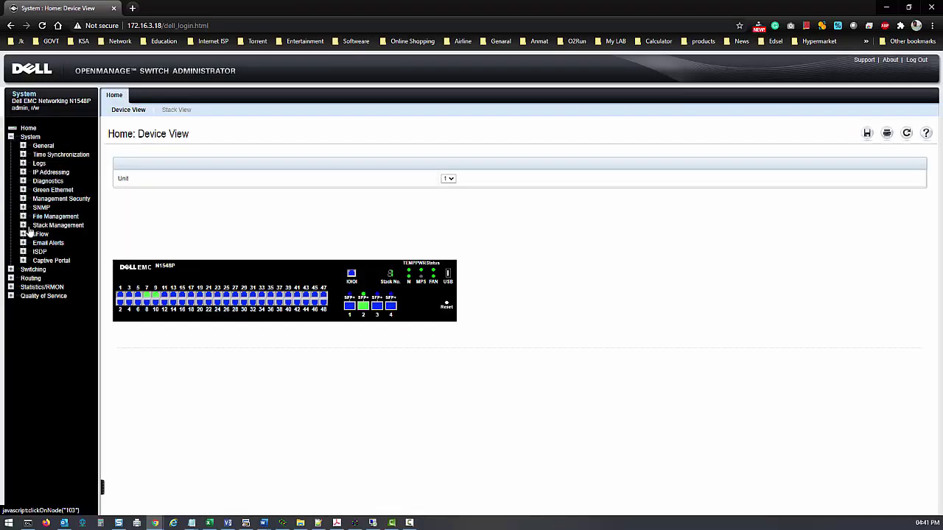
{"action": "left_click", "coordinate": [22, 217]}
{"action": "left_click", "coordinate": [67, 237]}
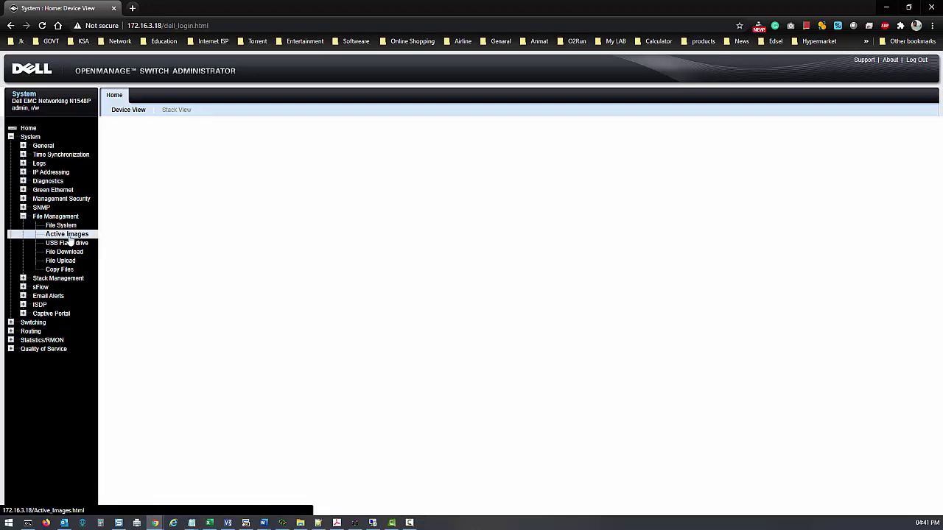
{"action": "left_click_drag", "start_coordinate": [209, 193], "coordinate": [237, 195]}
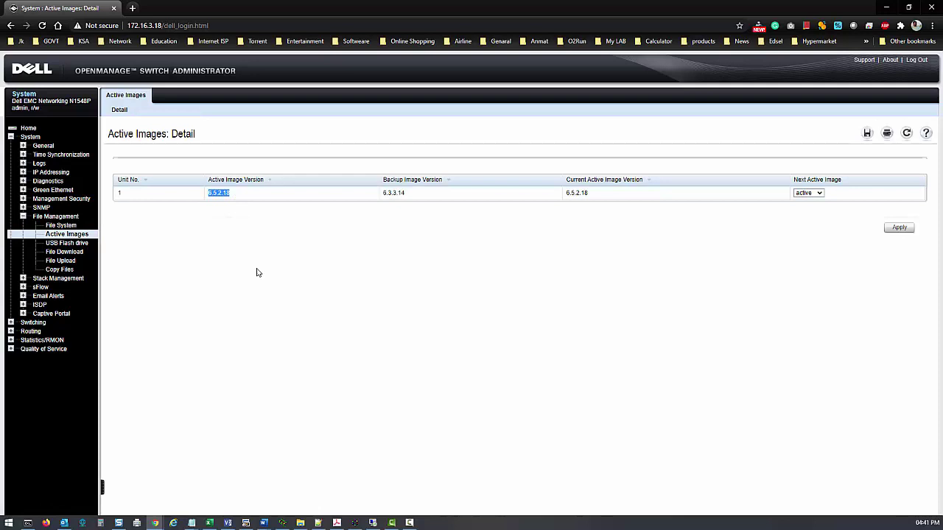
{"action": "left_click", "coordinate": [247, 523]}
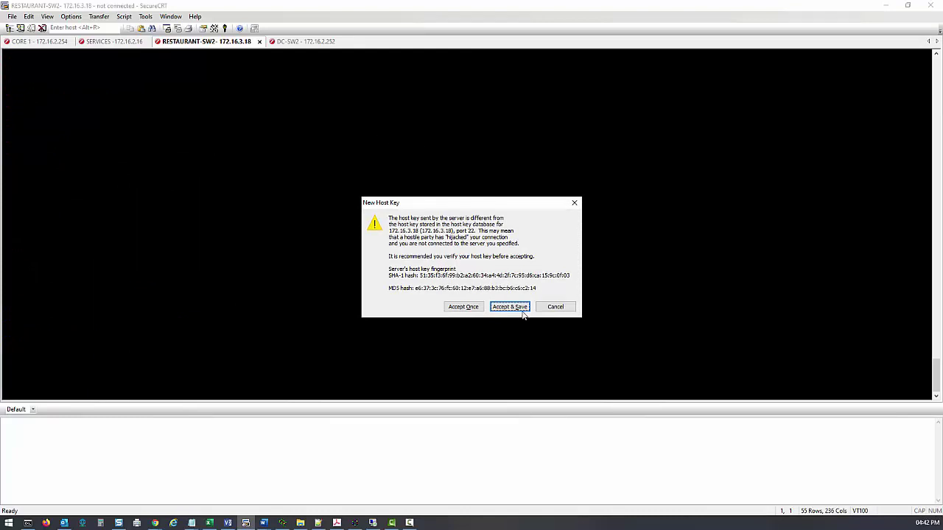
Accept and save the new host key, then enter privileged and global configuration modes.
{"action": "left_click", "coordinate": [517, 307]}
{"action": "type", "text": "en"}
{"action": "key", "text": "Return"}
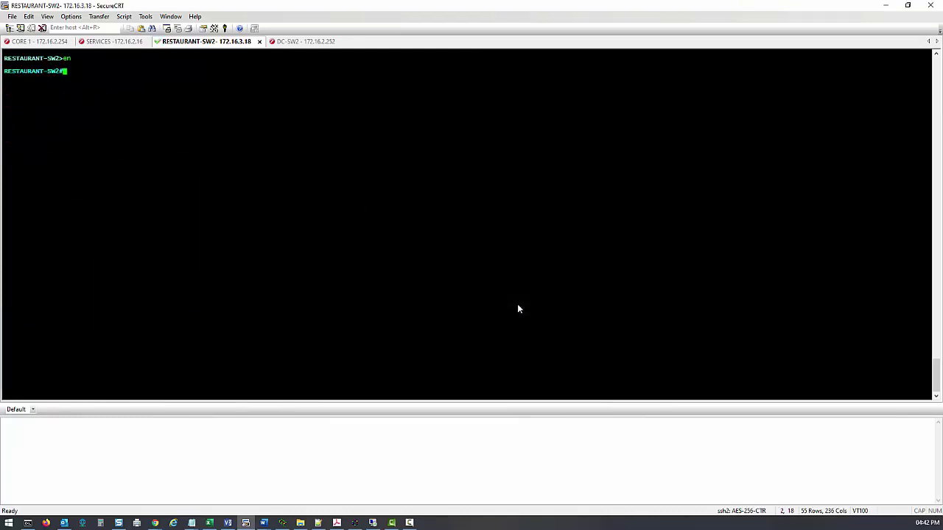
{"action": "type", "text": "configure t"}
{"action": "key", "text": "Return"}
{"action": "key", "text": "Return"}
{"action": "key", "text": "Return"}
Run show version confirming 6.5.2.18 active and 6.3.3.14 backup, then exit configuration mode.
{"action": "key", "text": "Return"}
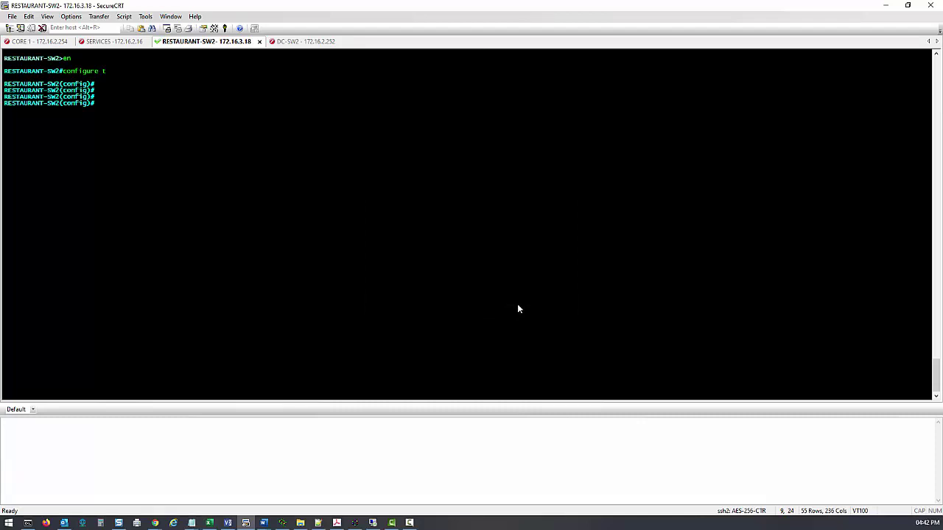
{"action": "type", "text": "show v"}
{"action": "key", "text": "BackSpace"}
{"action": "type", "text": "ersion"}
{"action": "key", "text": "Return"}
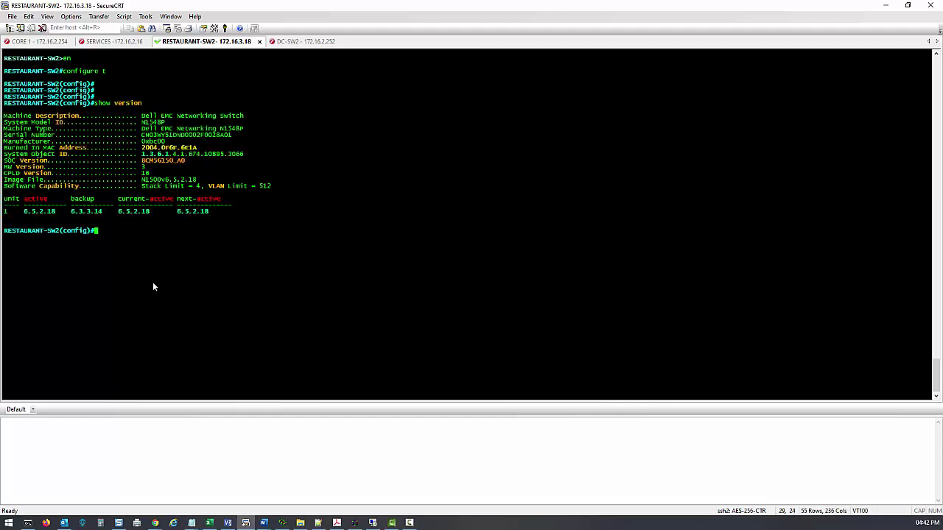
{"action": "mouse_move", "coordinate": [18, 214]}
{"action": "left_mouse_down"}
{"action": "mouse_move", "coordinate": [64, 214]}
{"action": "mouse_move", "coordinate": [184, 245]}
{"action": "left_mouse_up"}
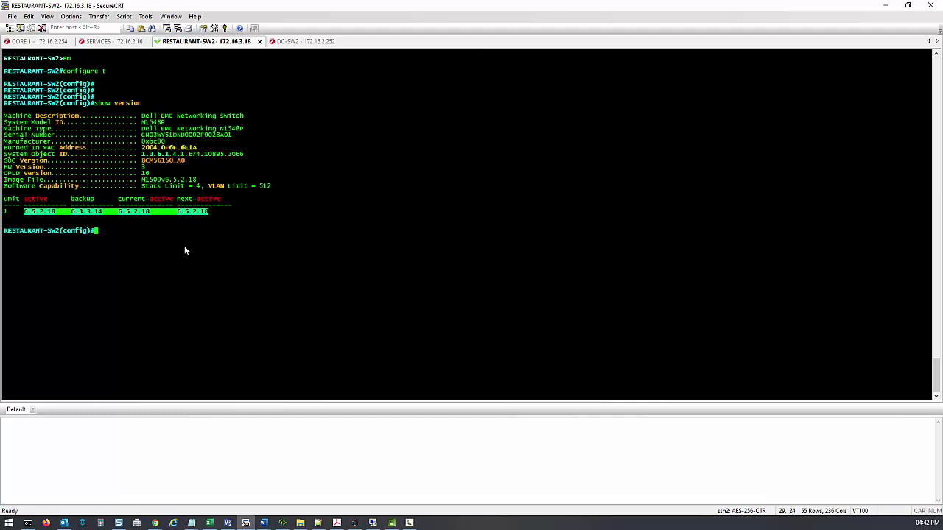
{"action": "left_click", "coordinate": [71, 214]}
{"action": "left_click_drag", "start_coordinate": [79, 214], "coordinate": [102, 212]}
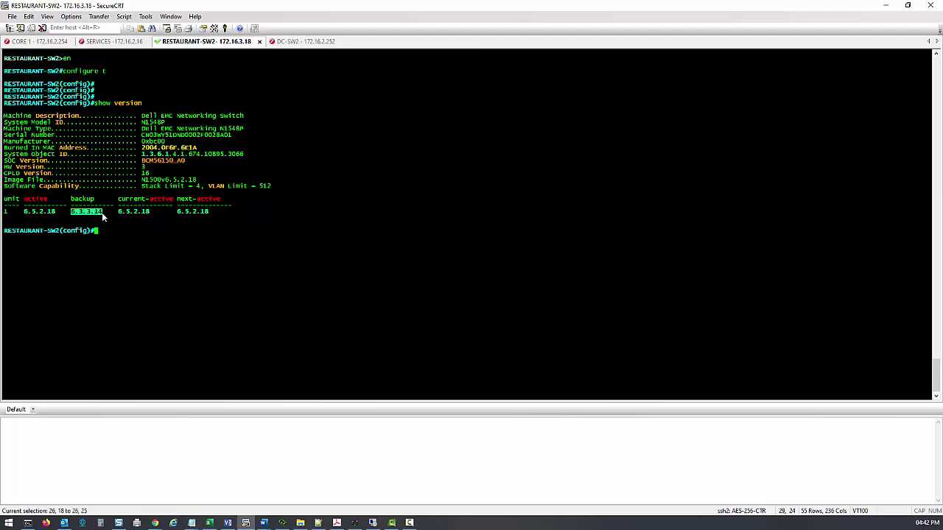
{"action": "left_click", "coordinate": [108, 231]}
{"action": "key", "text": "Return"}
{"action": "key", "text": "Return"}
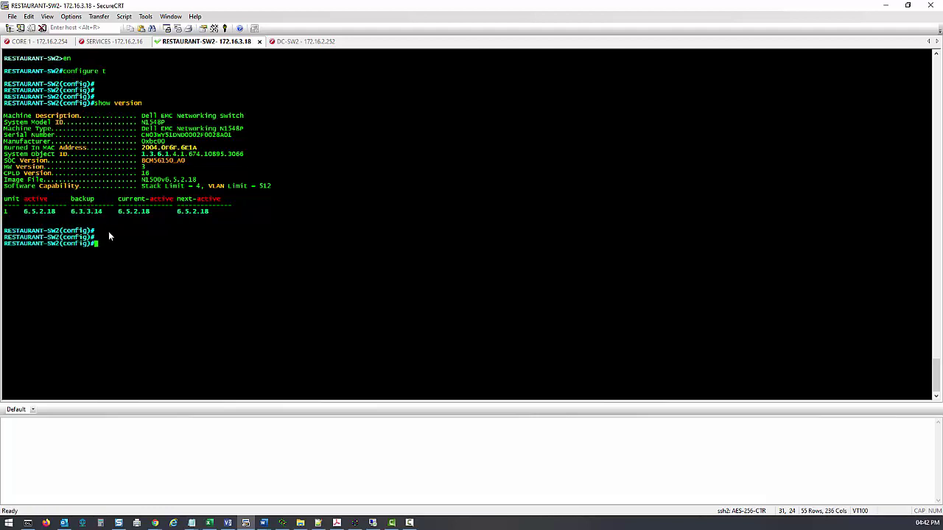
{"action": "key", "text": "Return"}
{"action": "type", "text": "exit"}
{"action": "key", "text": "Return"}
{"action": "key", "text": "Return"}
{"action": "key", "text": "Return"}
{"action": "key", "text": "Return"}
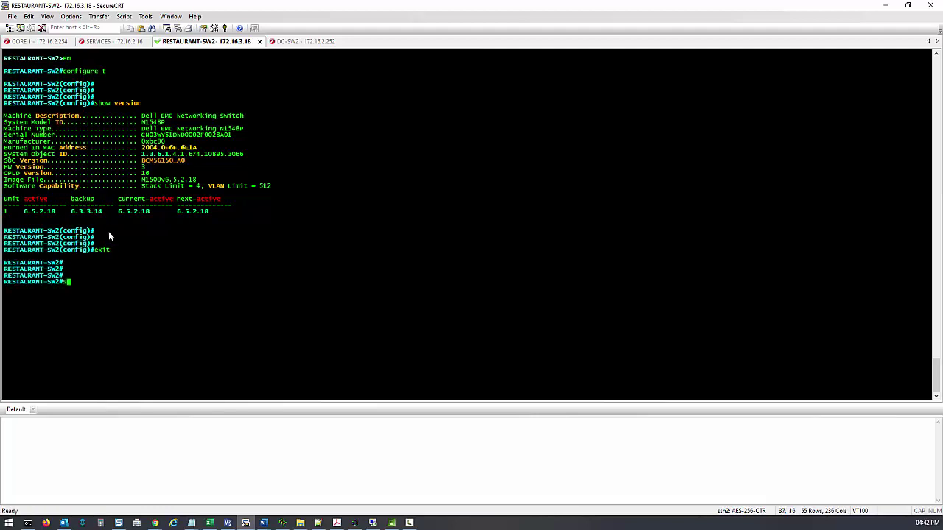
Page through show running-config, which reports software version 6.5.2.18.
{"action": "type", "text": "show running-config"}
{"action": "key", "text": "Return"}
{"action": "key", "text": "space"}
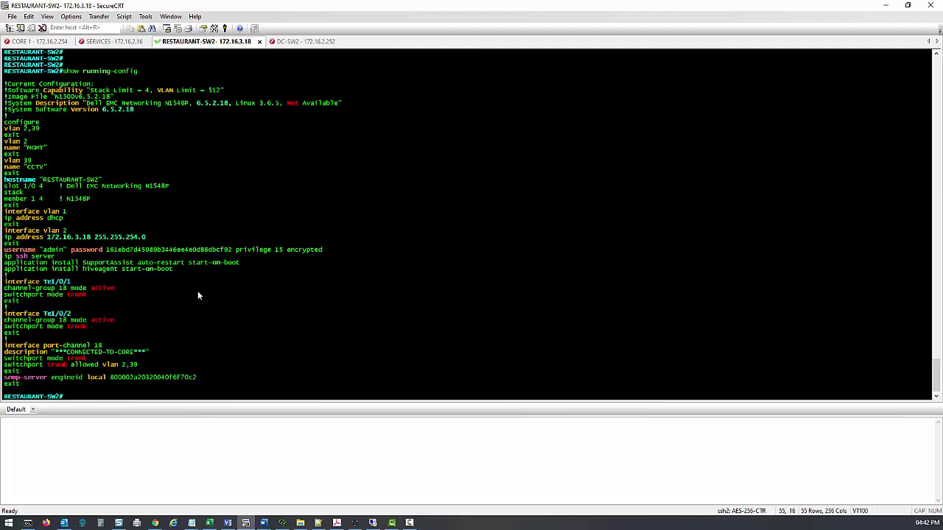
{"action": "scroll", "coordinate": [196, 296], "scroll_direction": "up", "scroll_amount": 1}
{"action": "scroll", "coordinate": [169, 301], "scroll_direction": "down", "scroll_amount": 1}
{"action": "scroll", "coordinate": [136, 339], "scroll_direction": "up", "scroll_amount": 2}
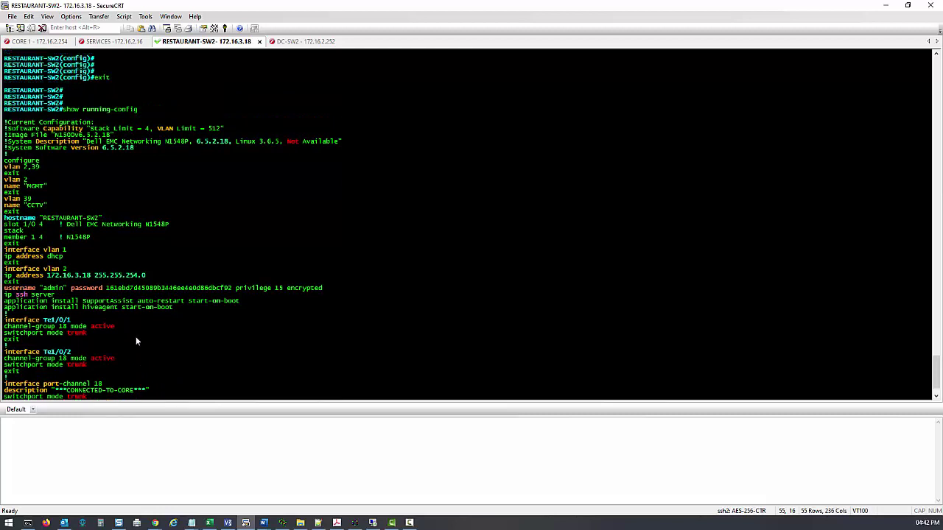
{"action": "scroll", "coordinate": [137, 338], "scroll_direction": "down", "scroll_amount": 2}
{"action": "key", "text": "Return"}
{"action": "key", "text": "Return"}
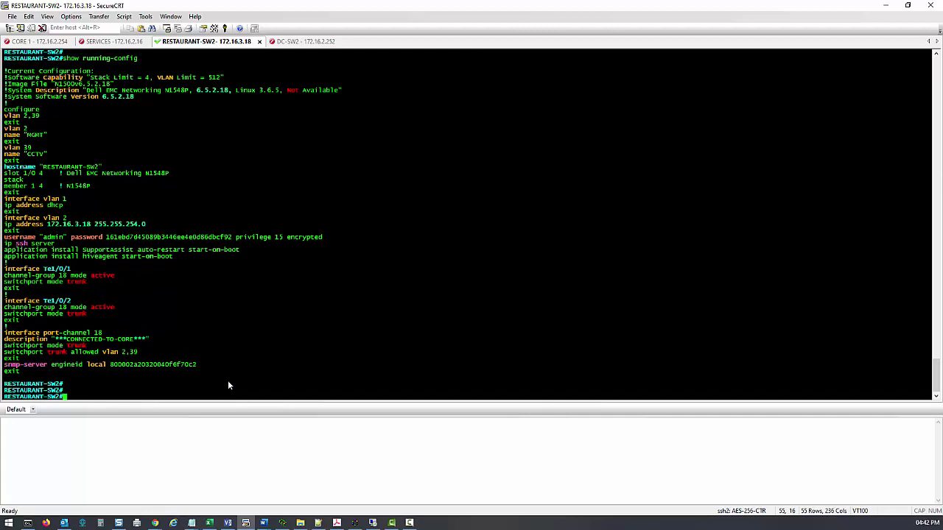
{"action": "key", "text": "Return"}
{"action": "key", "text": "Return"}
{"action": "key", "text": "Return"}
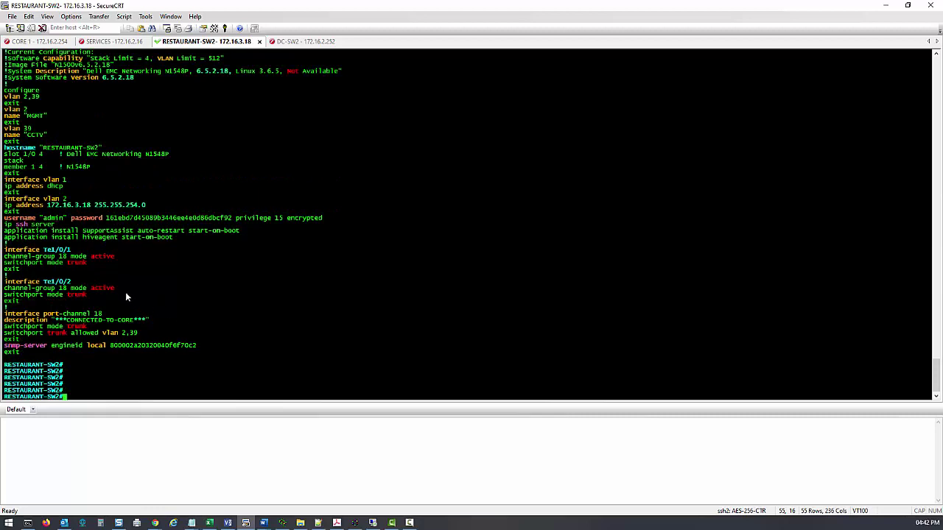
Highlight the VLAN 2 address 172.16.3.18 and the port-channel 18 uplink settings.
{"action": "left_click_drag", "start_coordinate": [4, 199], "coordinate": [96, 203]}
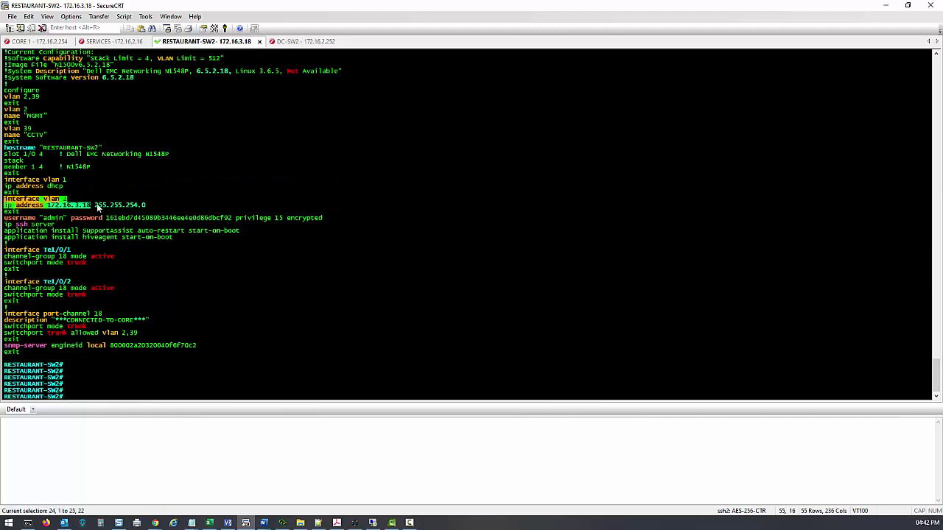
{"action": "left_click", "coordinate": [215, 190]}
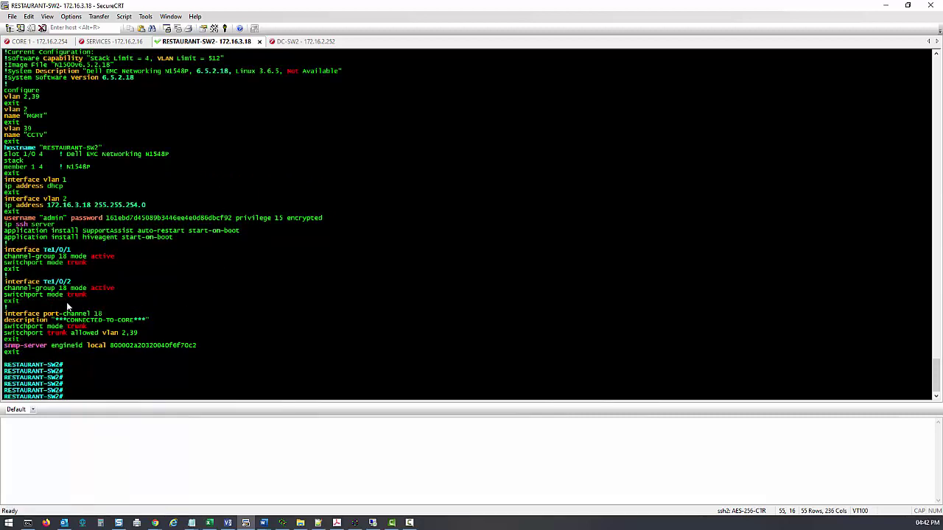
{"action": "left_click_drag", "start_coordinate": [7, 250], "coordinate": [172, 340]}
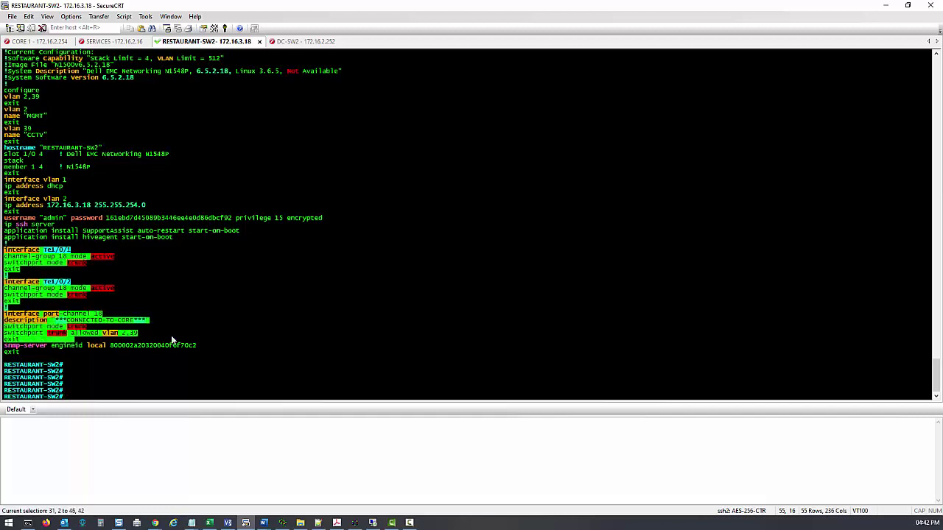
{"action": "left_click", "coordinate": [249, 305]}
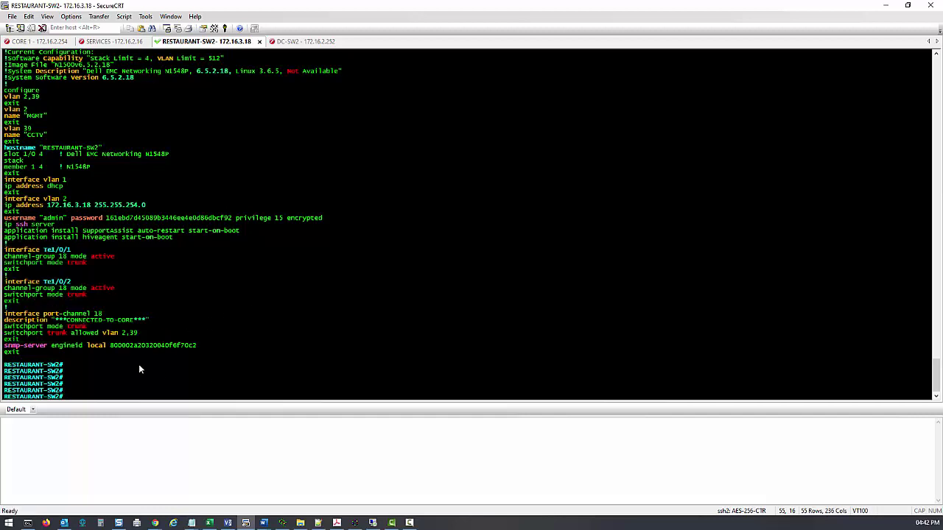